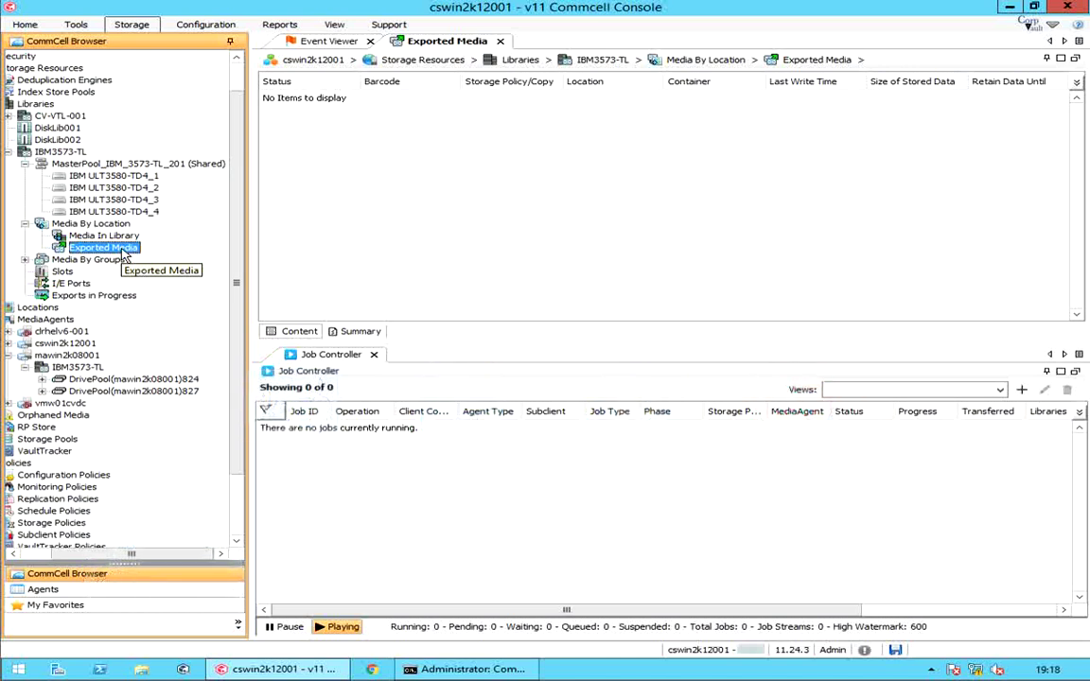
- Open the media groups of library IBM3573-TL and review which types of new media group are available
click(114, 260)
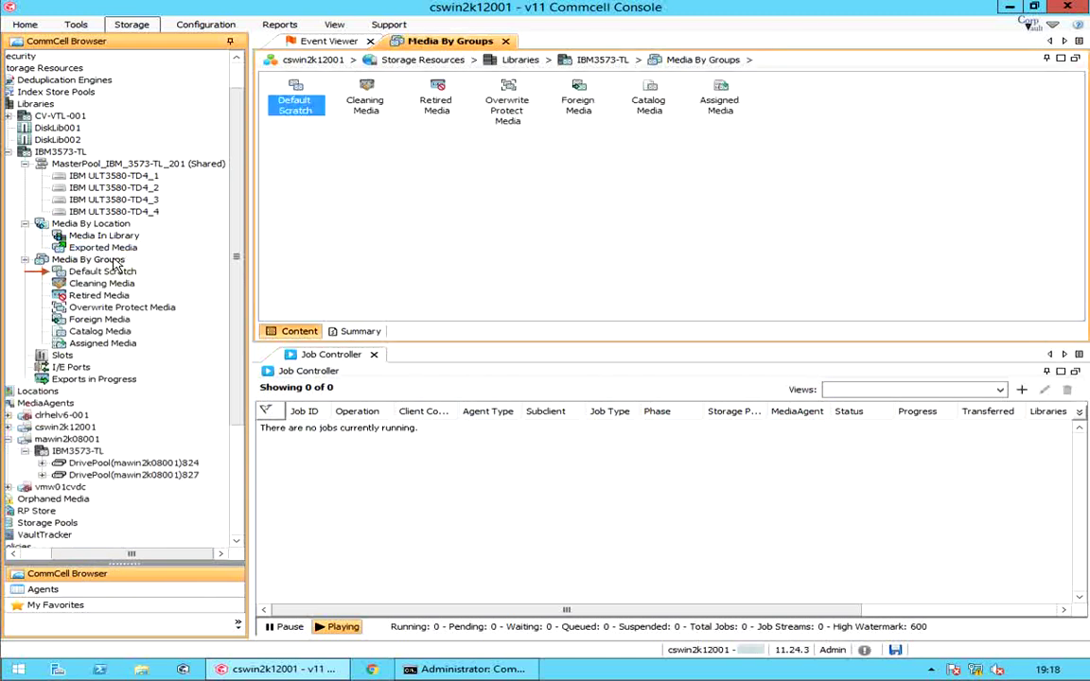
click(114, 260)
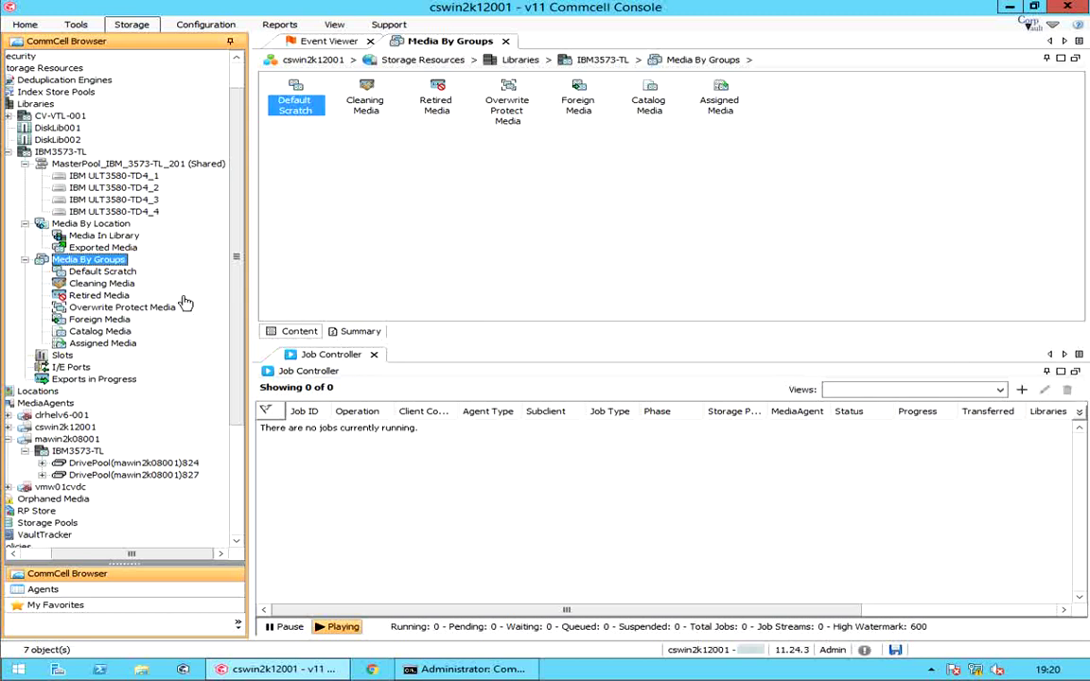
right_click(125, 265)
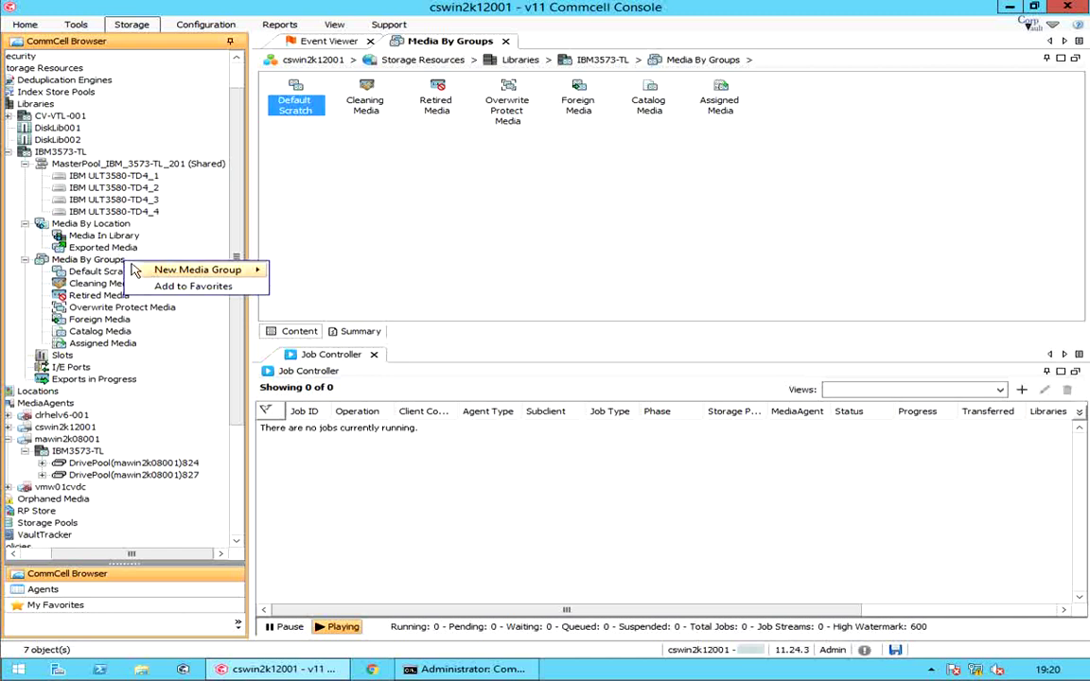
mouse_move(163, 273)
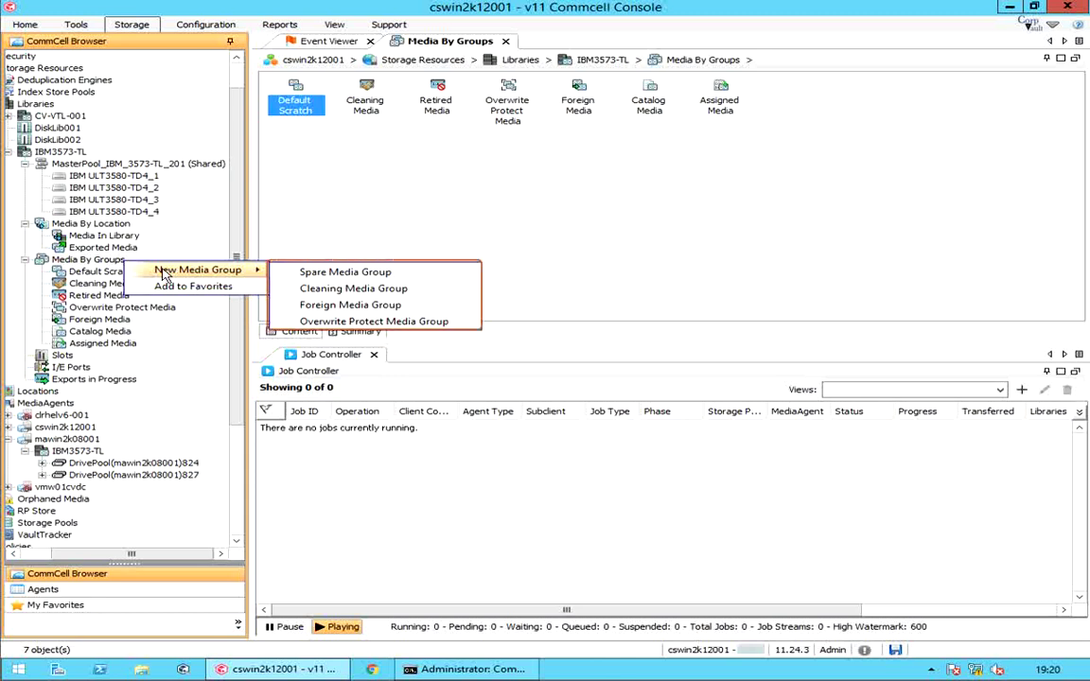
click(301, 235)
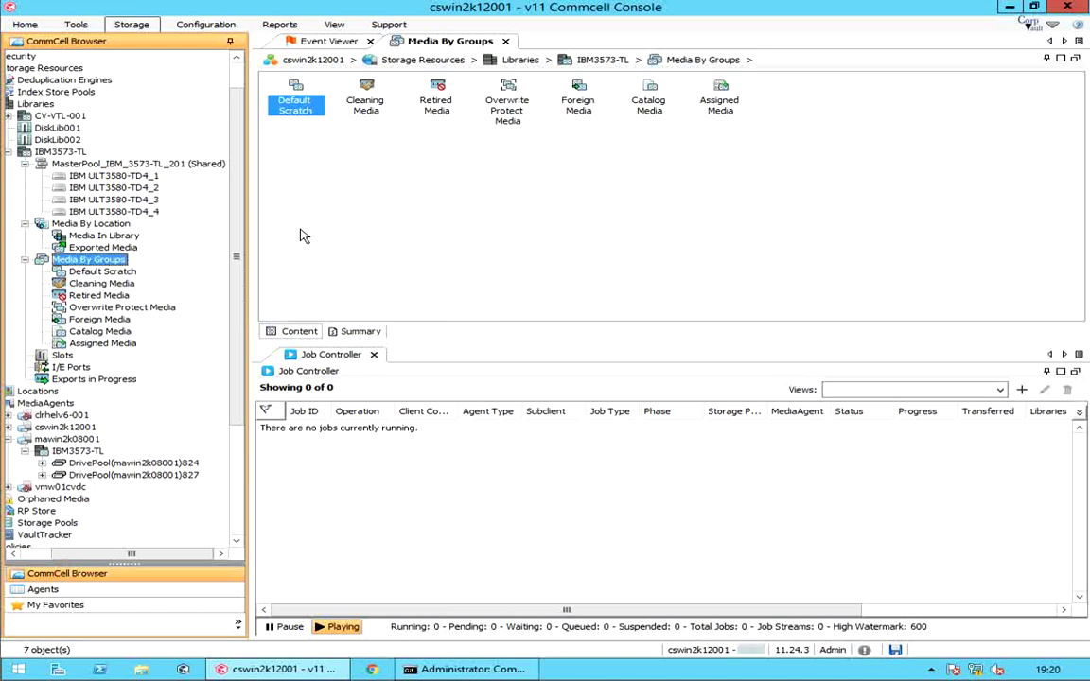
- Open the Default Scratch group and review its media list and summary details
click(132, 273)
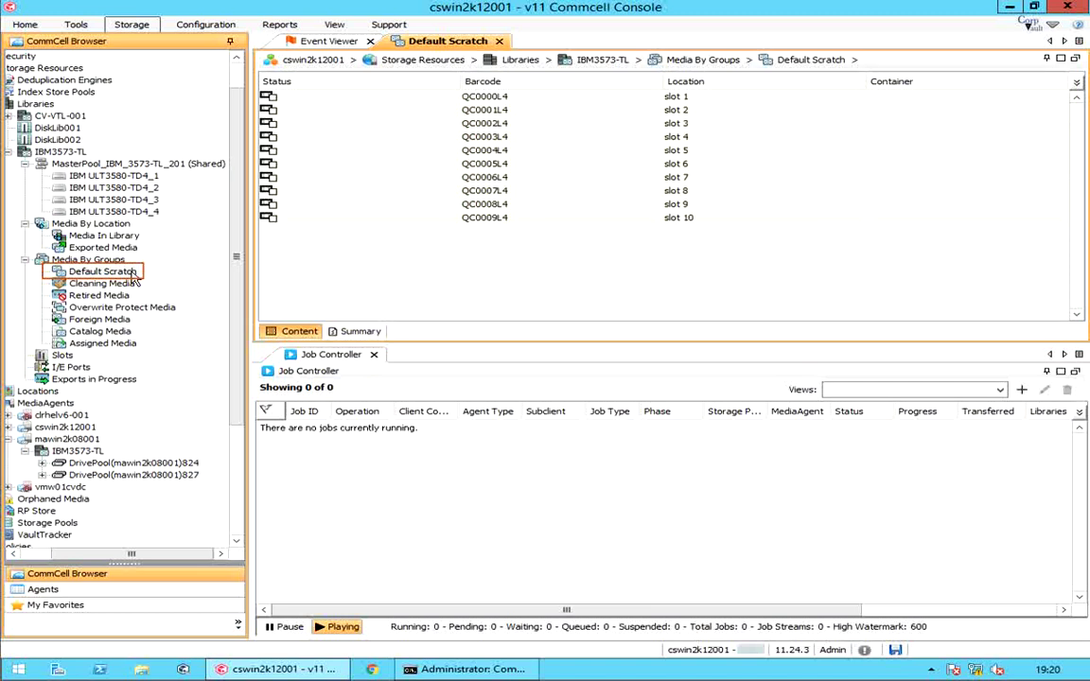
click(135, 274)
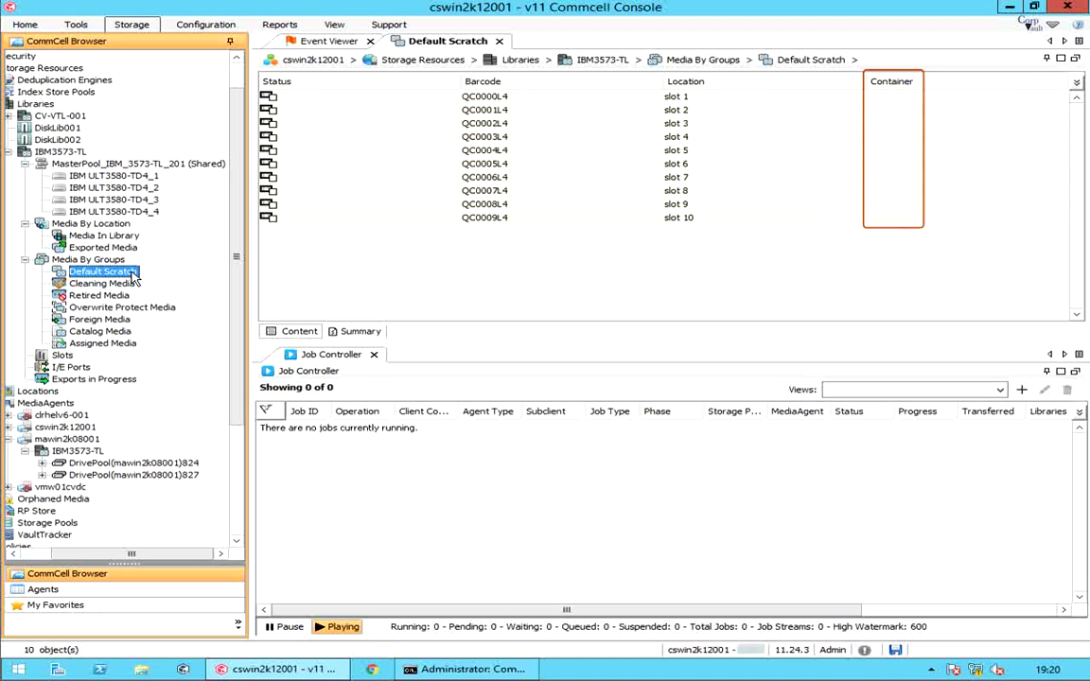
click(346, 333)
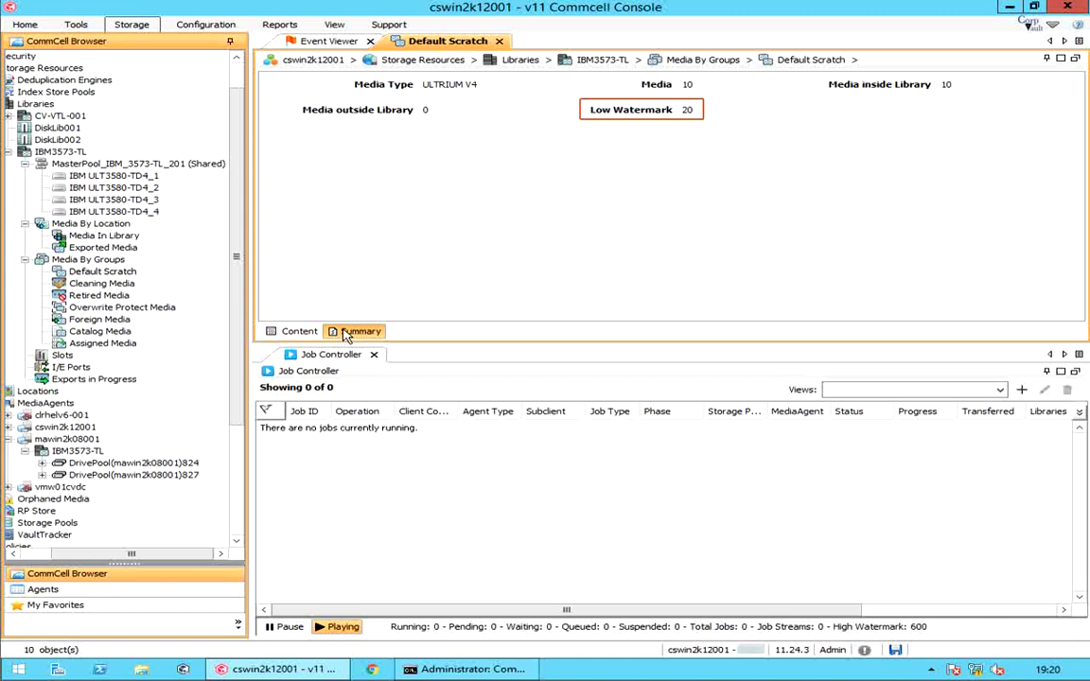
click(289, 333)
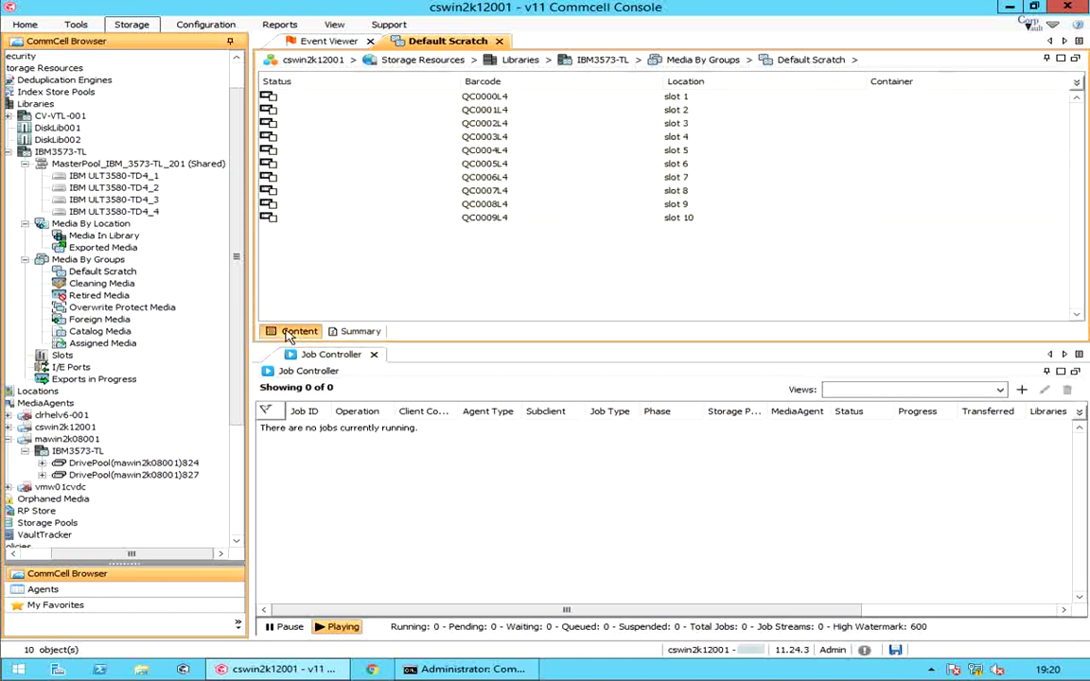
right_click(135, 276)
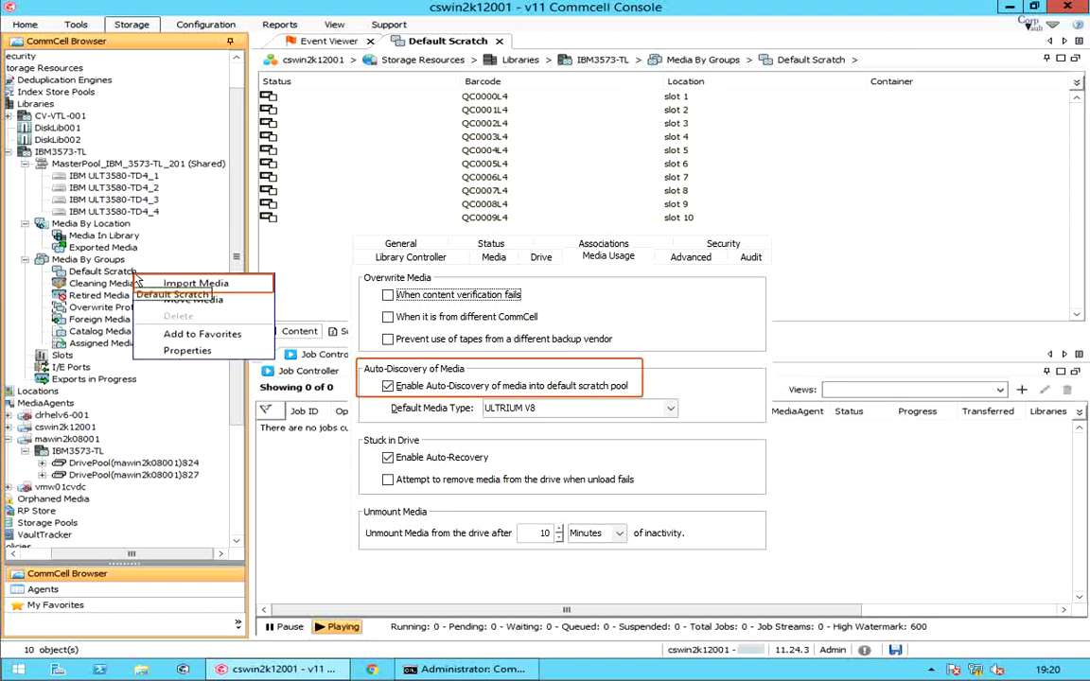
click(244, 289)
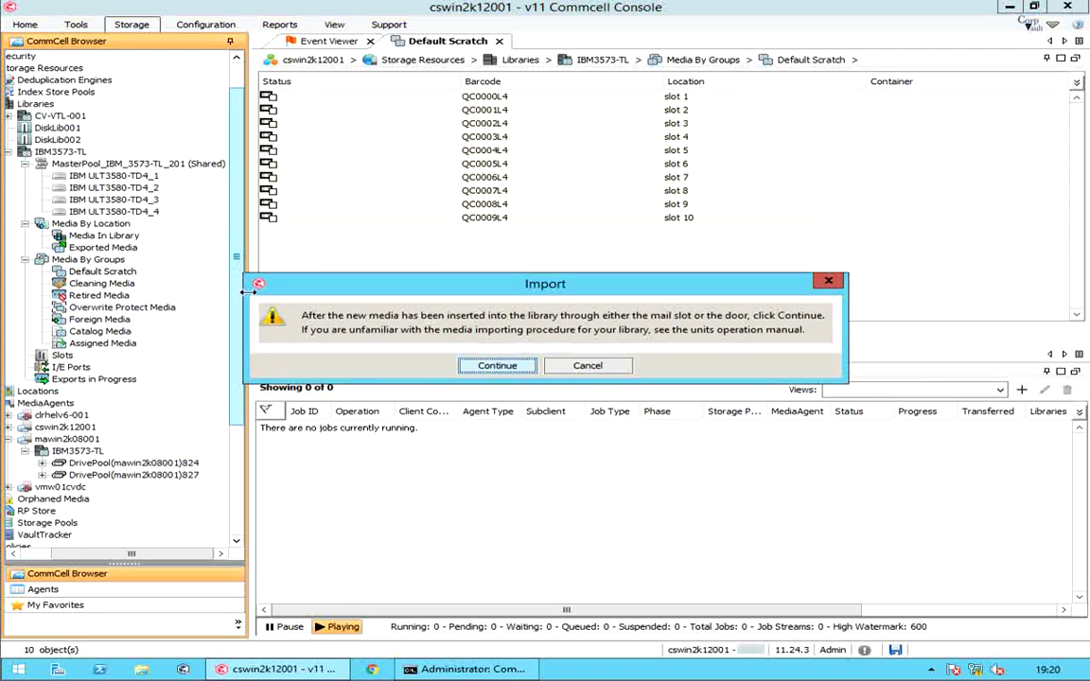
click(580, 367)
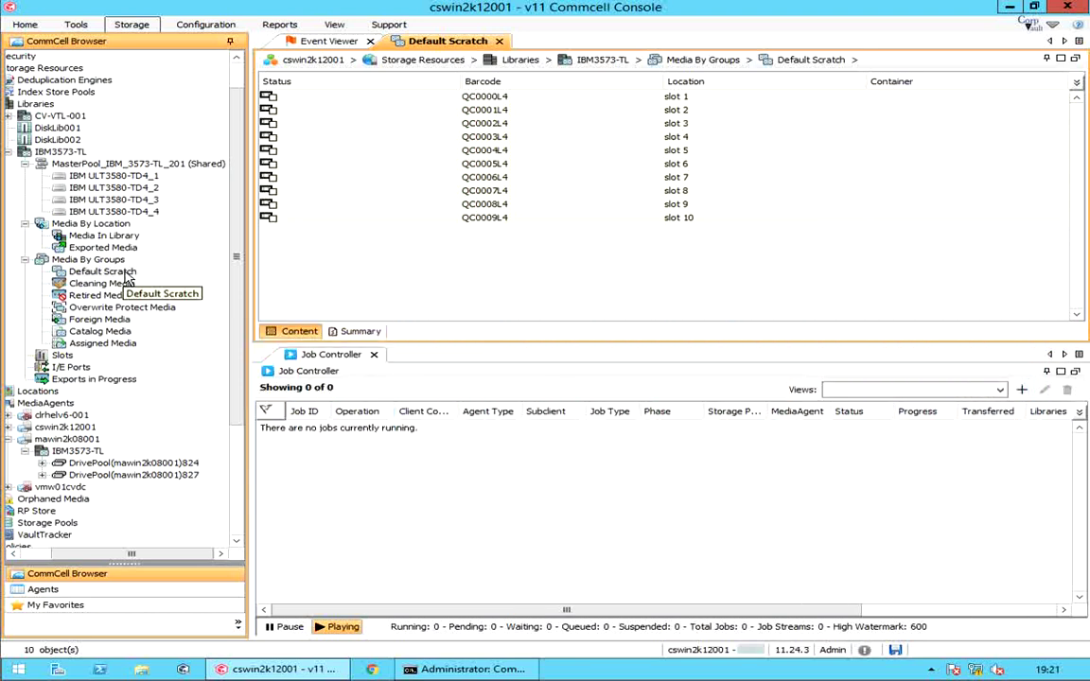
- Try to move media out of the Default Scratch group
right_click(128, 277)
key(Down)
key(Down)
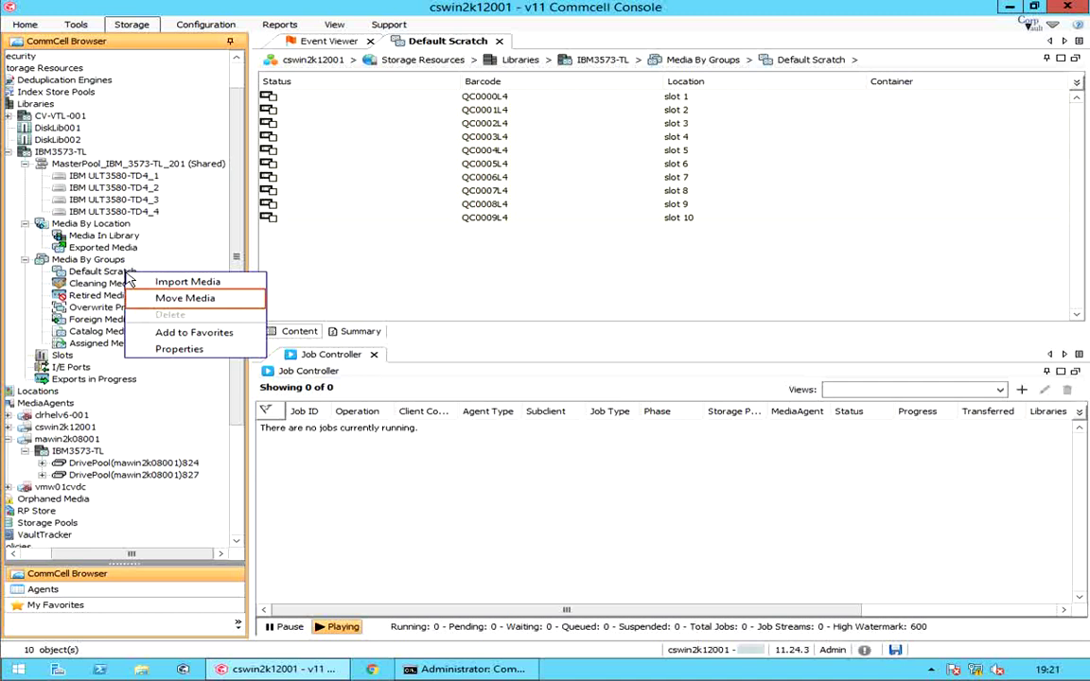
click(159, 299)
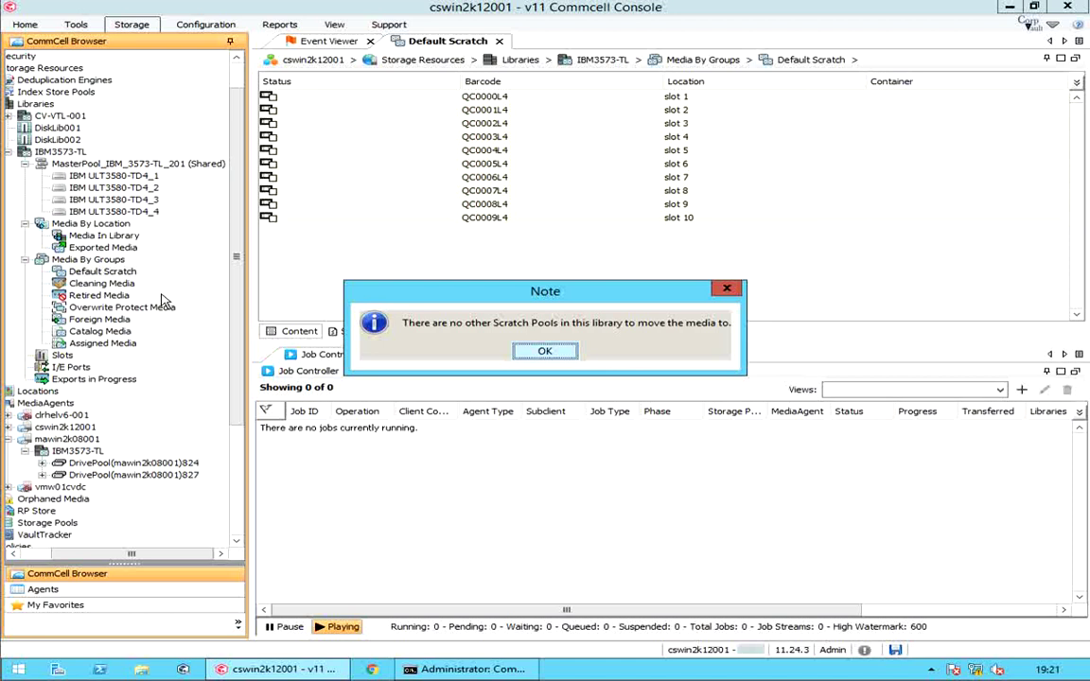
click(537, 354)
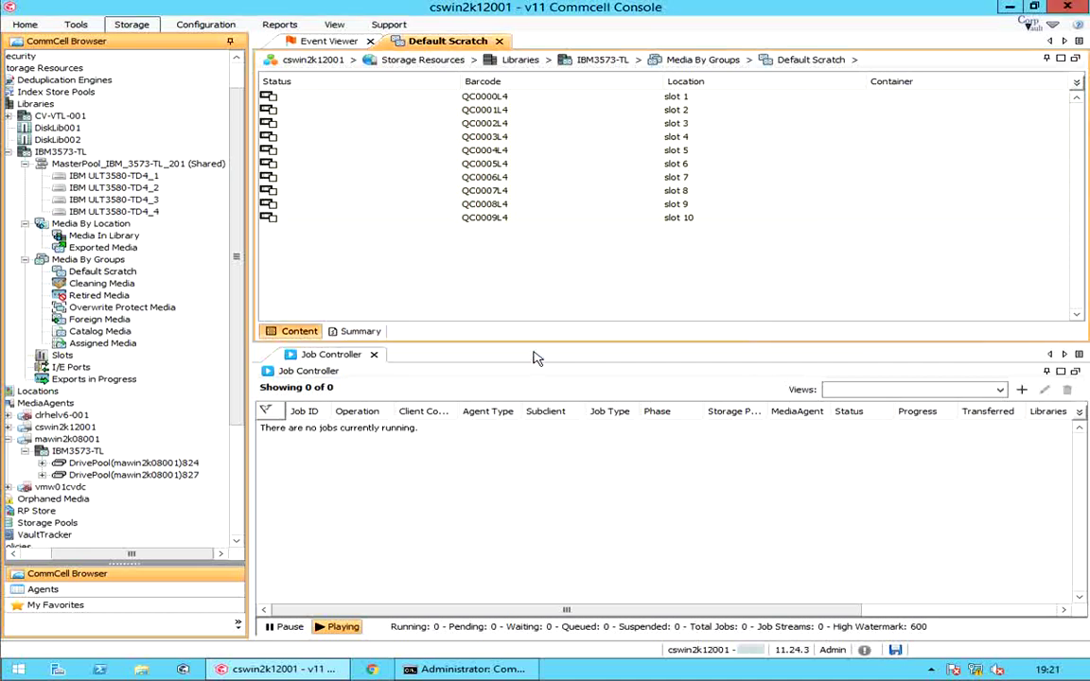
- In the Default Scratch group's properties, set the low watermark to 10 and the high watermark to unlimited
right_click(133, 279)
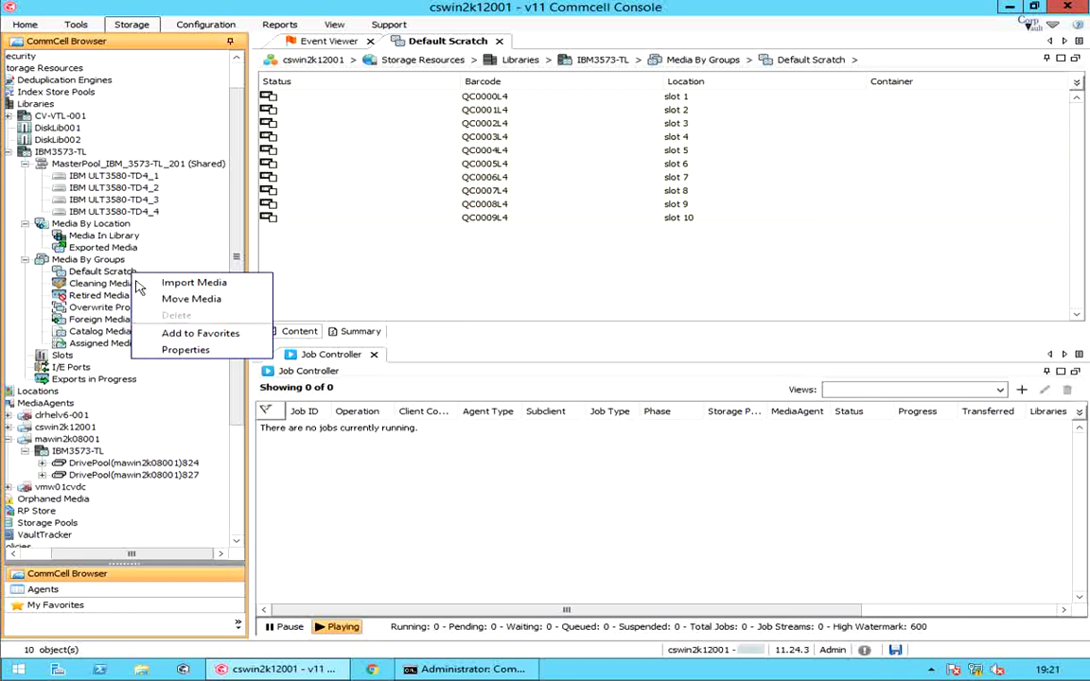
click(169, 352)
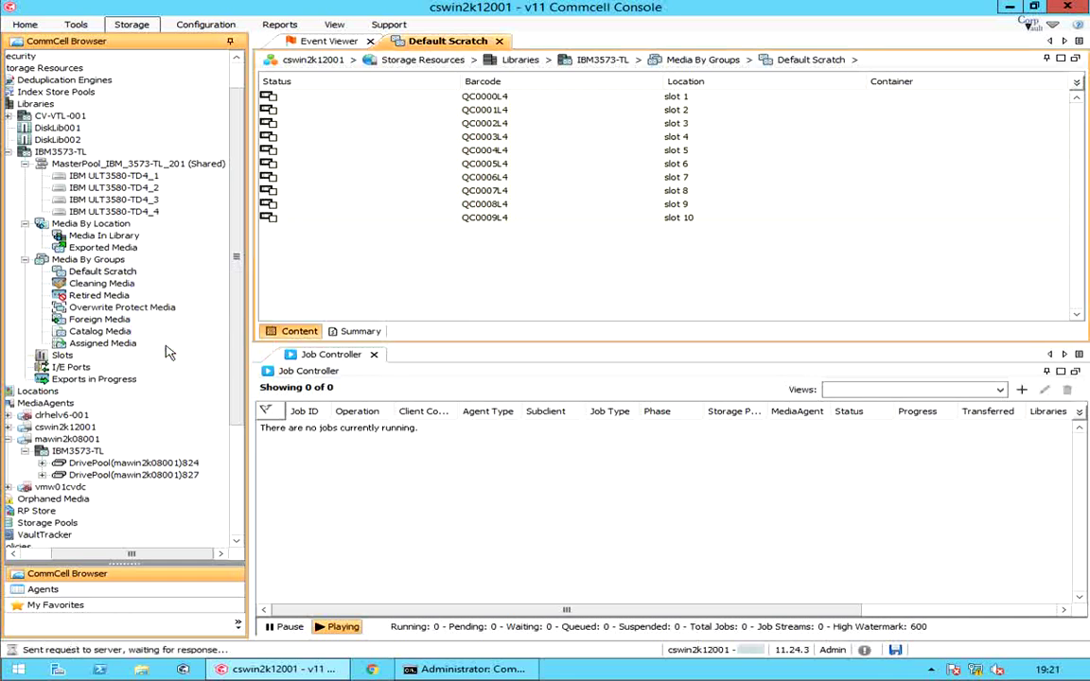
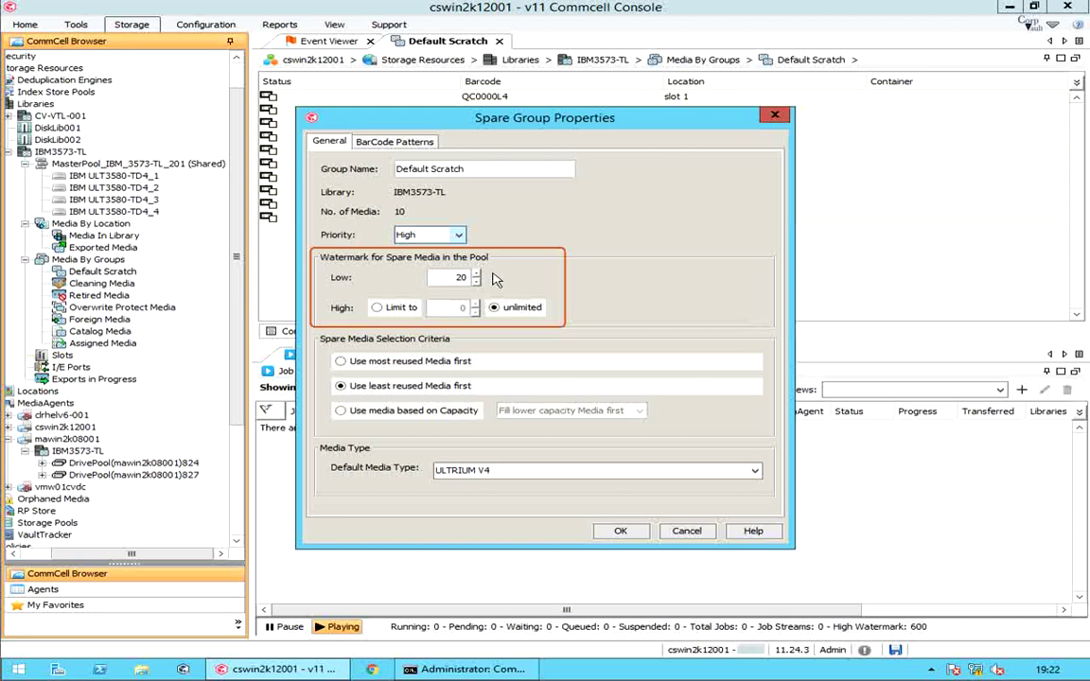
double_click(461, 277)
key(BackSpace)
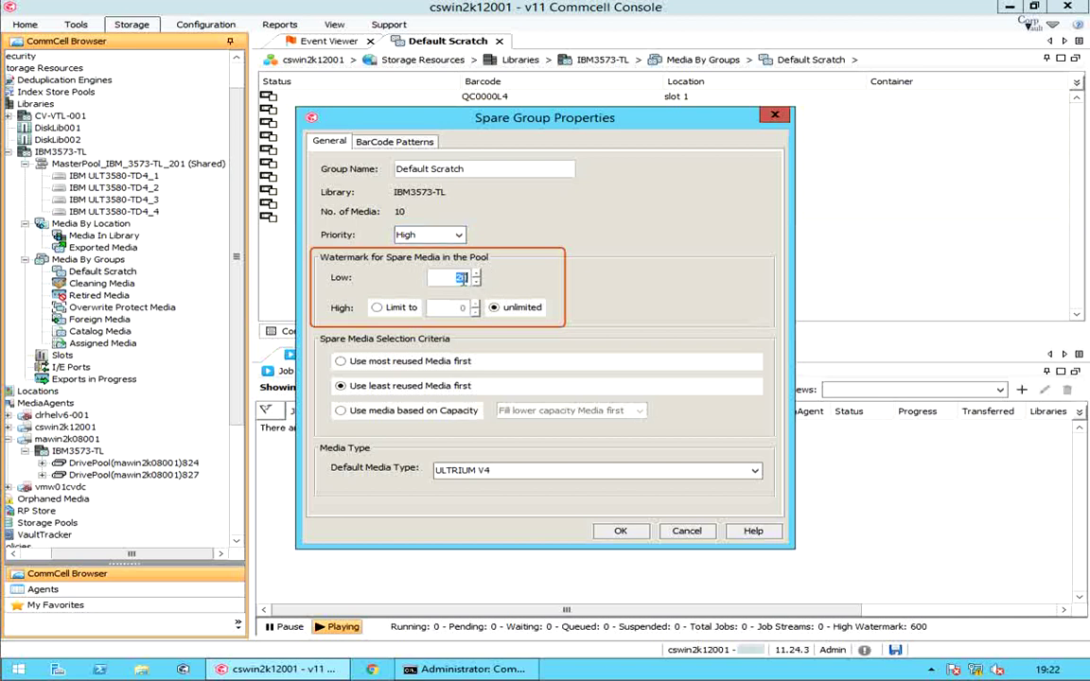
text(10)
click(396, 311)
click(494, 309)
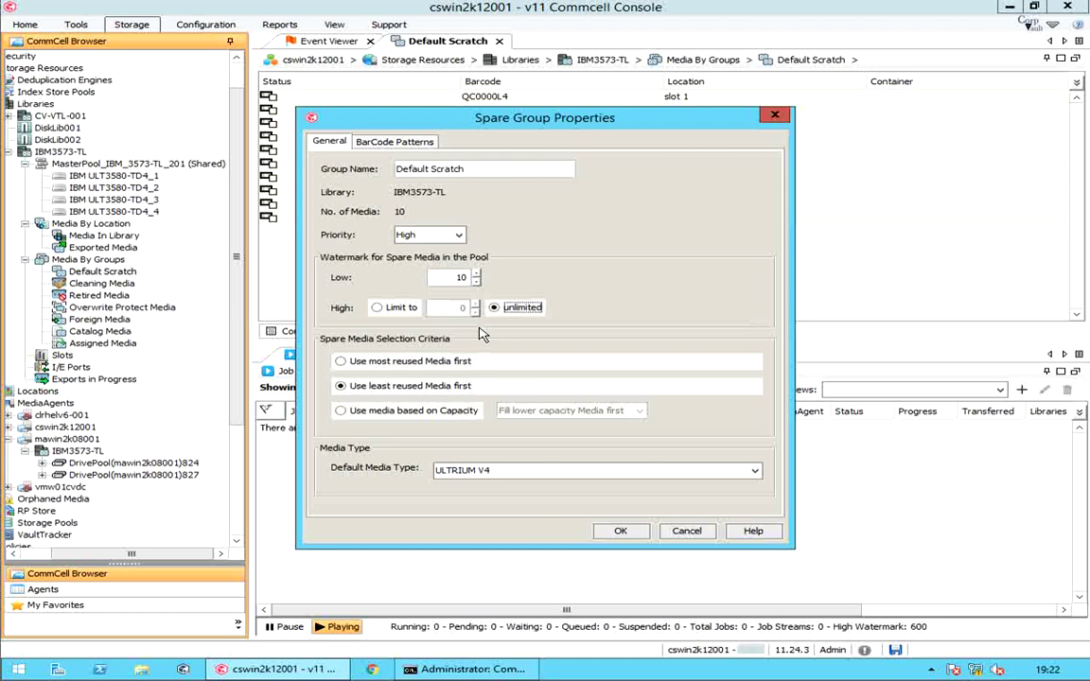
- Try the most-reused and capacity-based spare media selection criteria, ending on Use least reused Media first
click(450, 365)
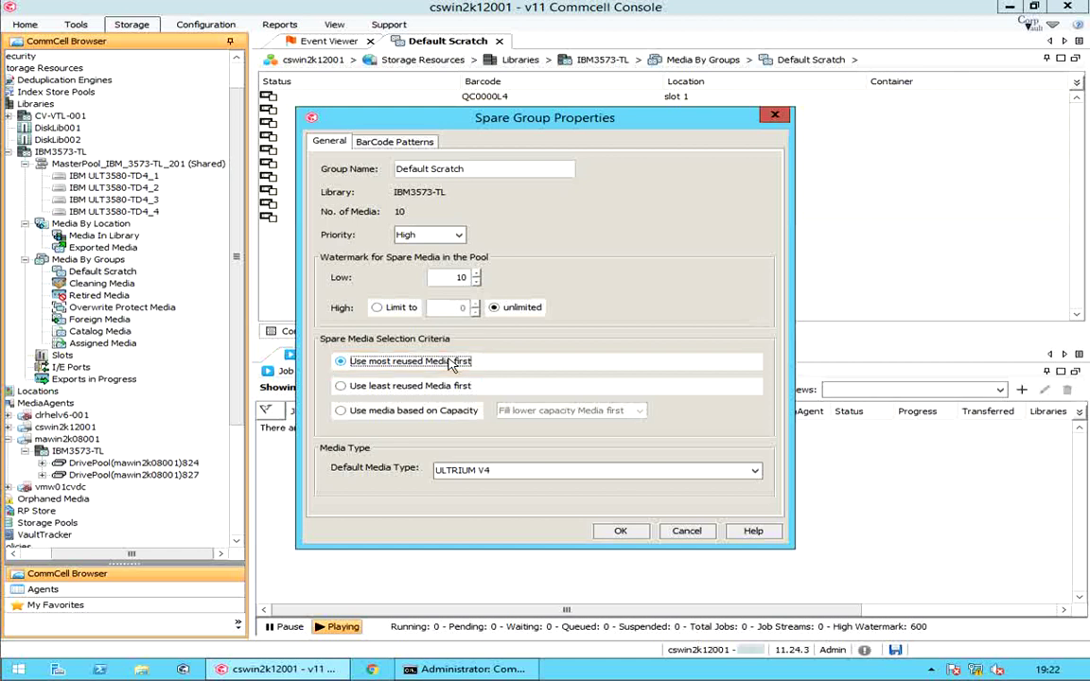
click(454, 411)
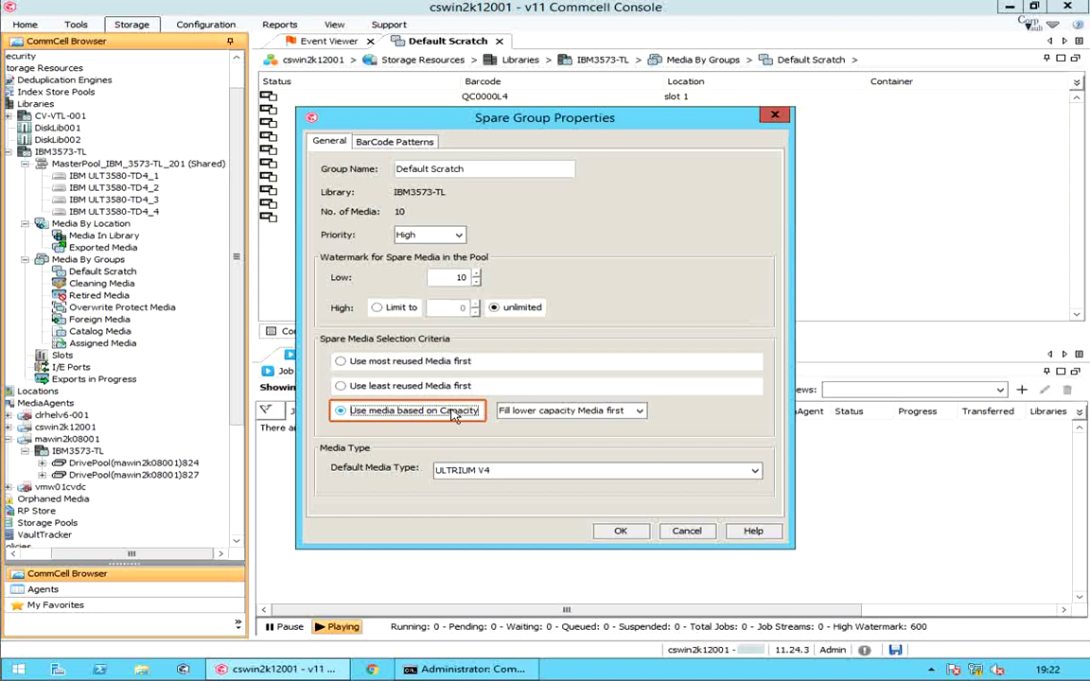
click(640, 411)
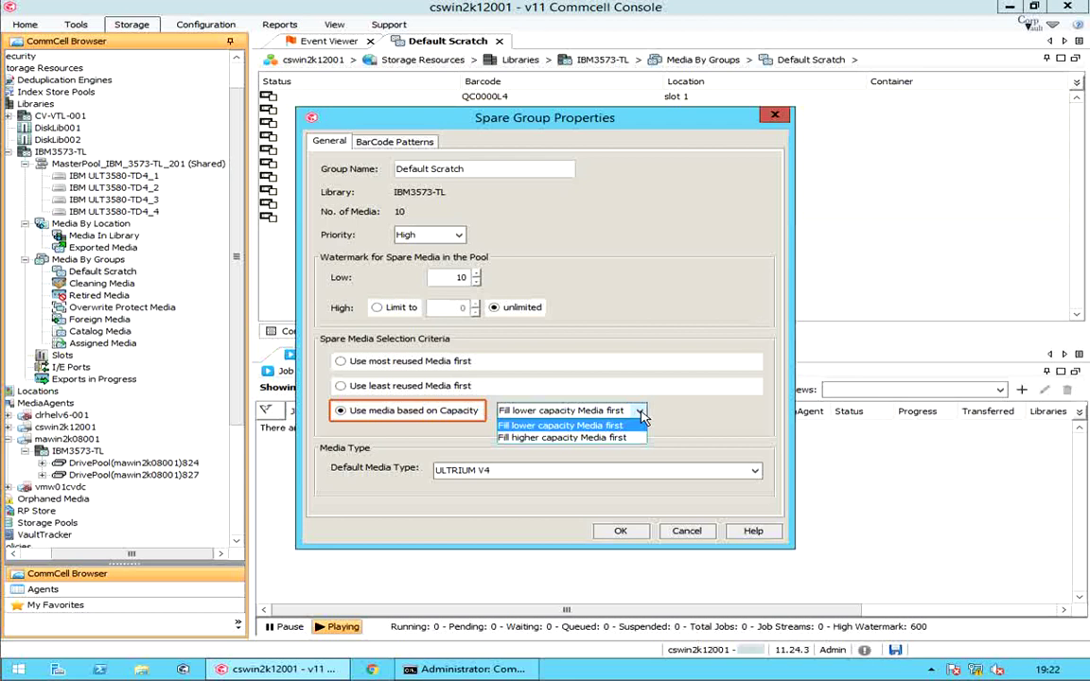
click(640, 413)
click(448, 391)
- Review the default media type options and the barcode patterns of Default Scratch, and discard the property changes
click(755, 471)
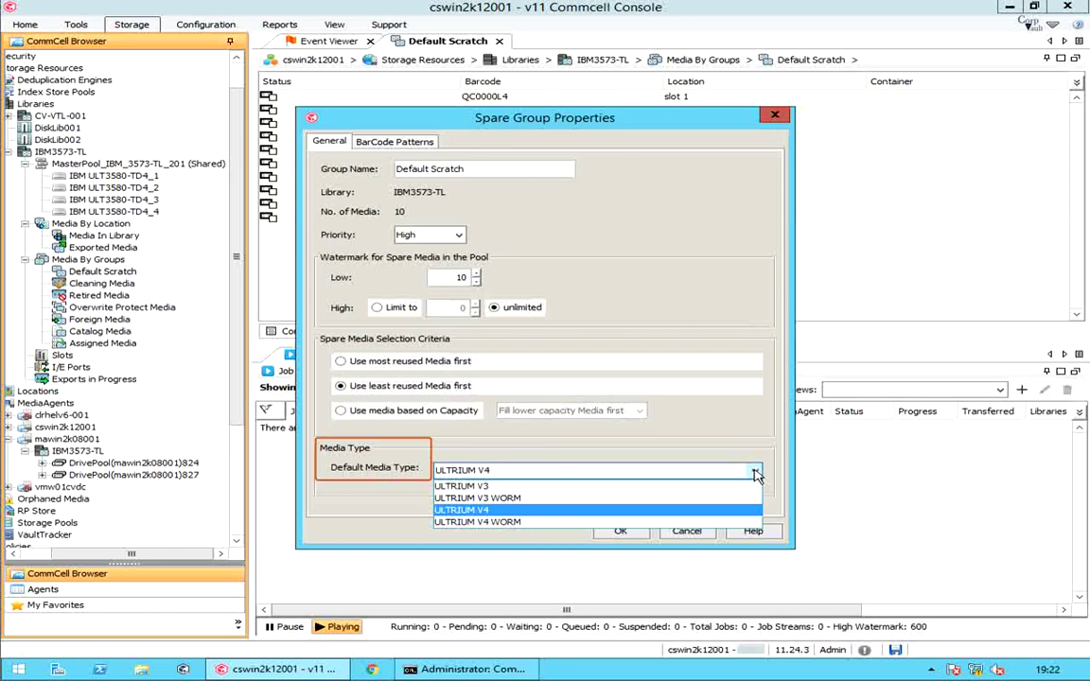
click(757, 473)
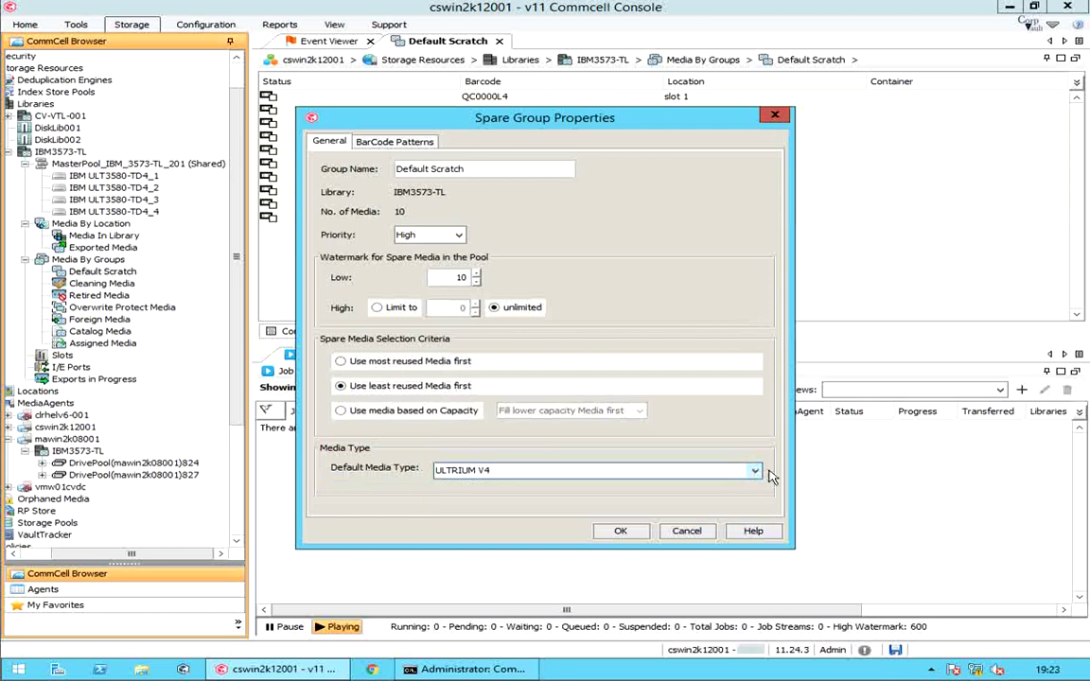
click(395, 142)
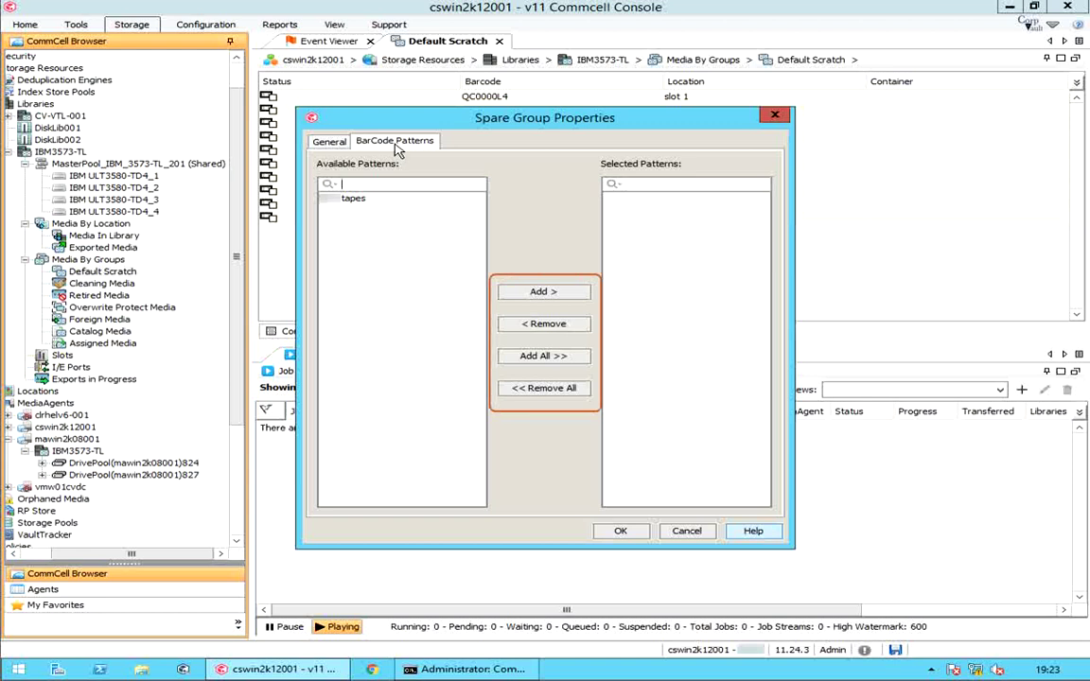
click(329, 142)
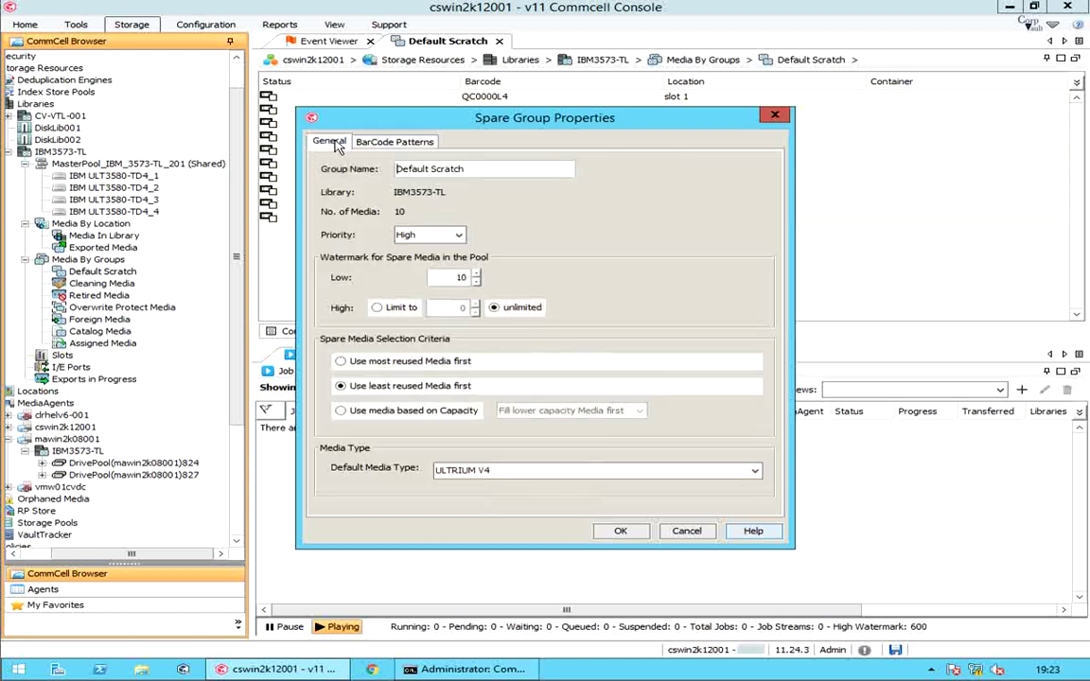
click(710, 534)
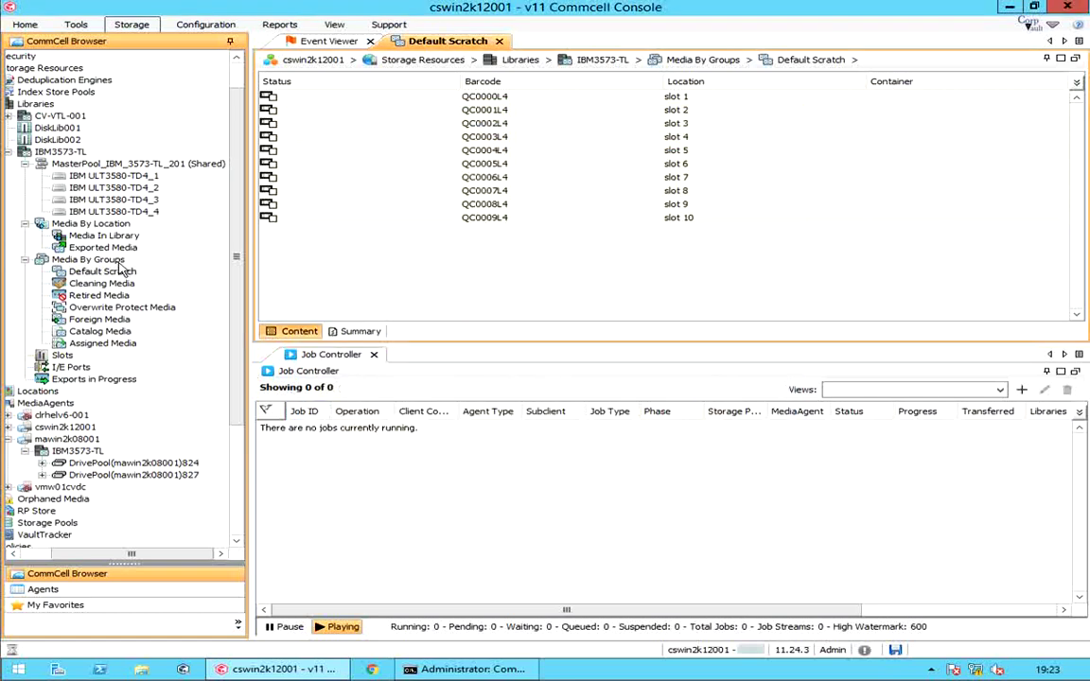
- Start a new spare media group named Netapp in IBM3573-TL, choosing its priority and setting the low watermark to 5
right_click(120, 263)
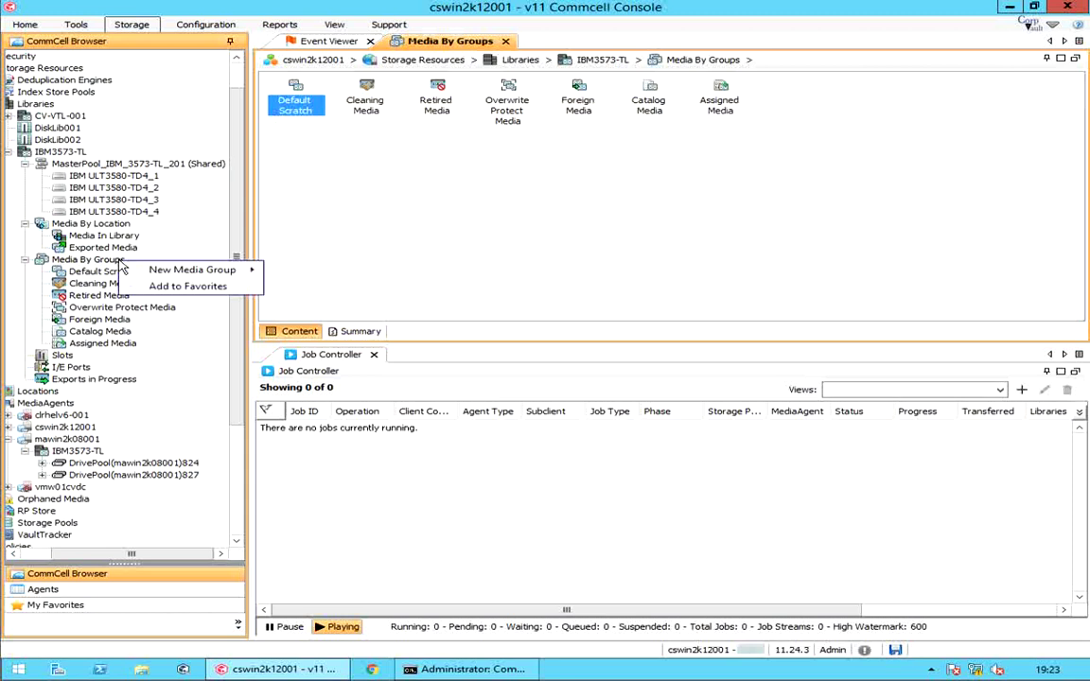
mouse_move(158, 275)
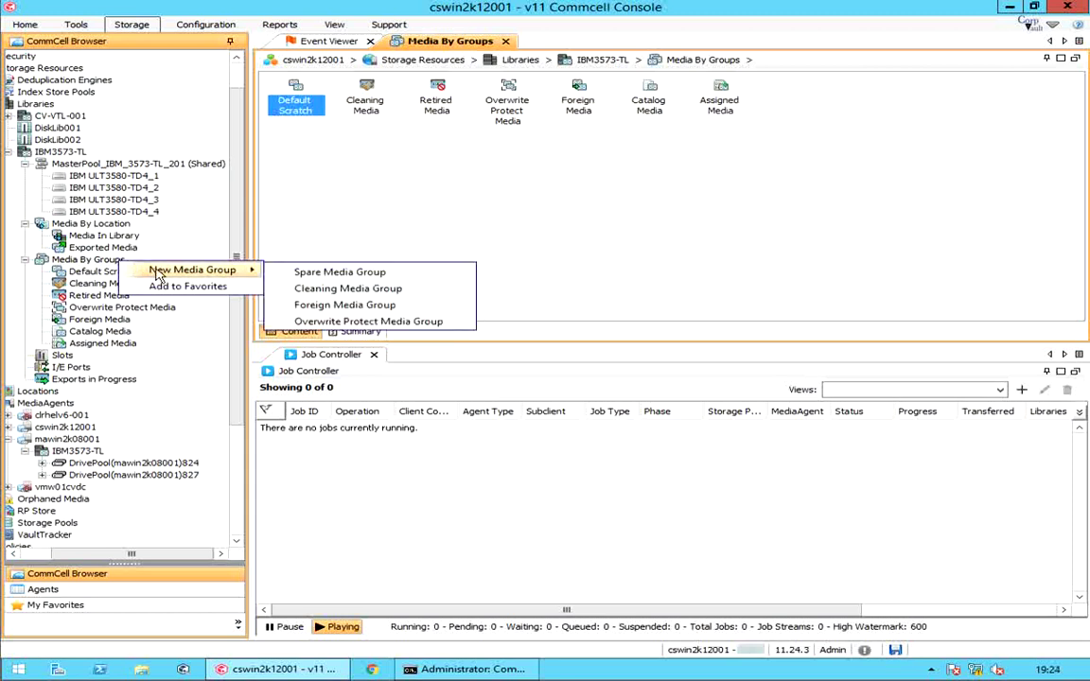
click(295, 273)
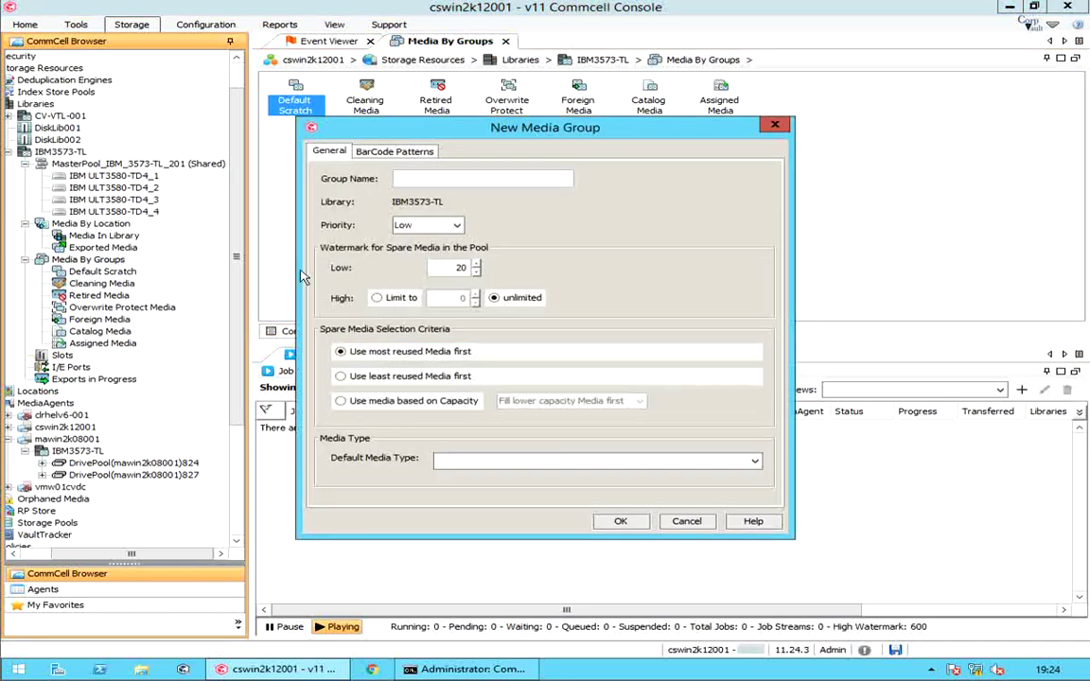
text(Netapp)
click(456, 225)
click(426, 248)
double_click(458, 266)
text(5)
- Set the new group to use least reused media first, choose its default media type, and create it
click(394, 376)
click(673, 460)
click(568, 476)
click(388, 154)
click(329, 150)
click(619, 521)
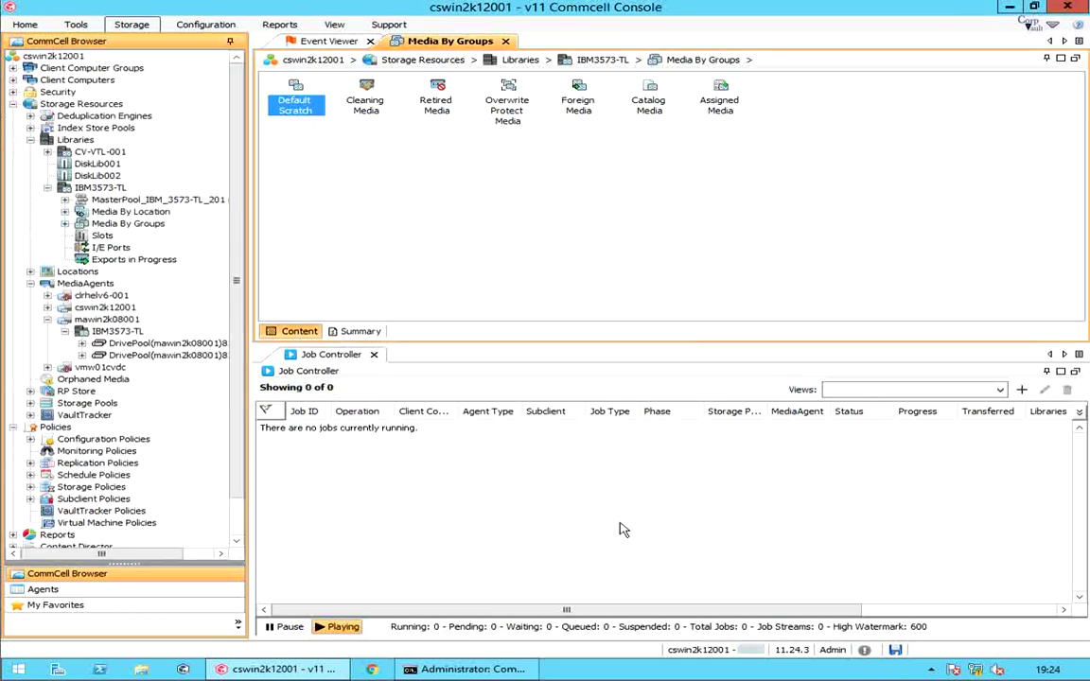
- Open the Netapp group under IBM3573-TL's media groups to check its contents
click(64, 224)
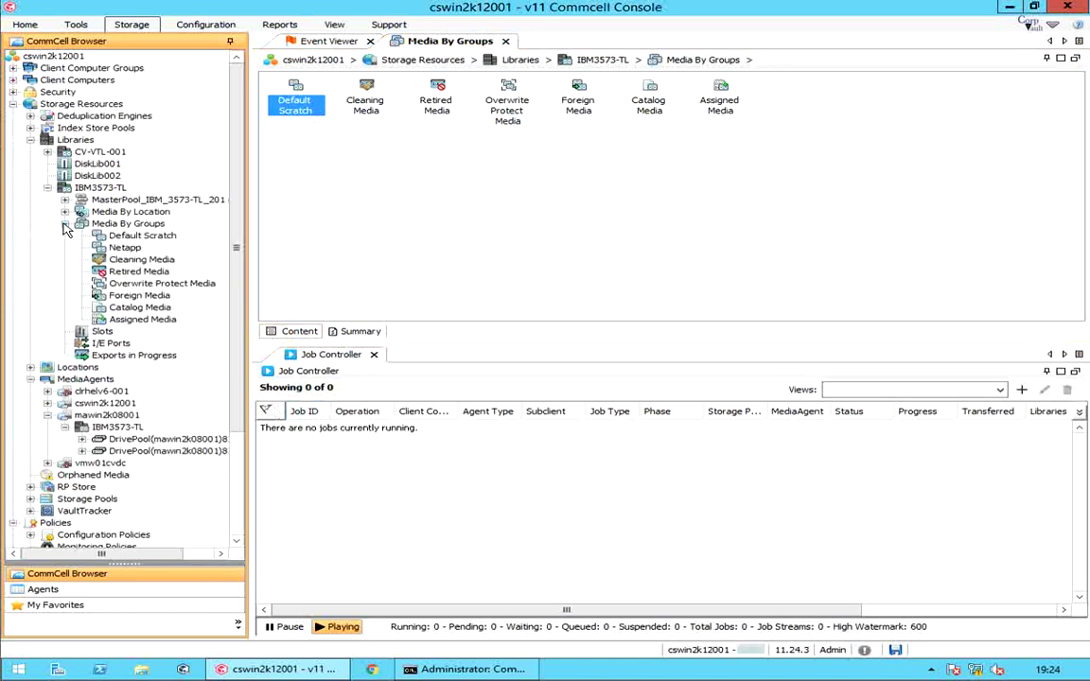
click(123, 248)
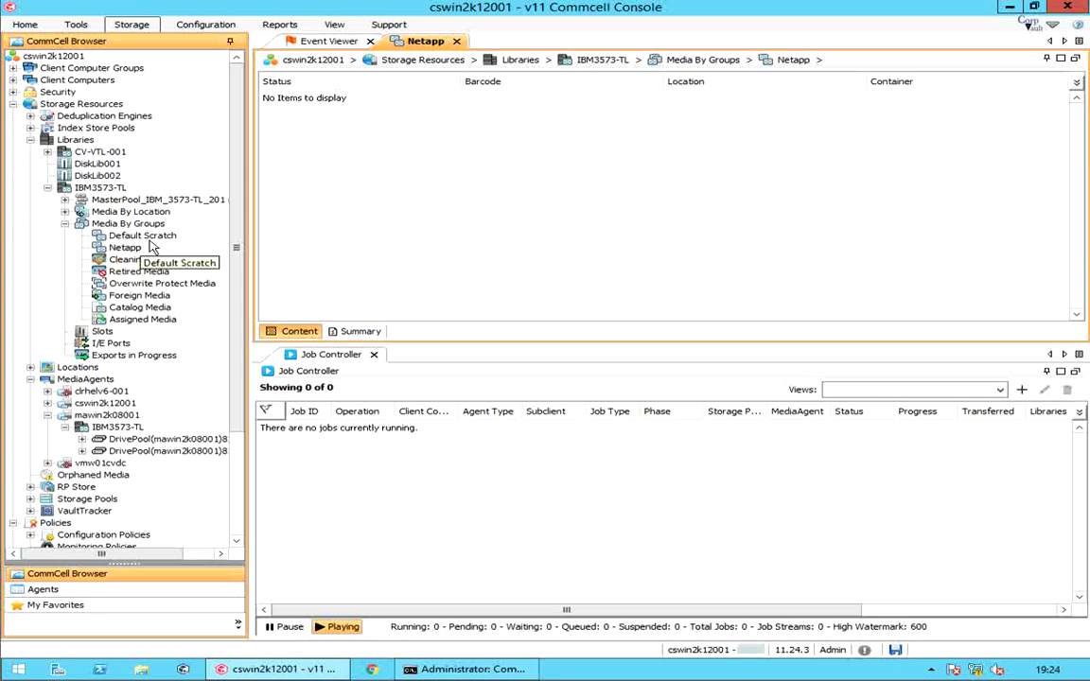
- Move 2 media from Default Scratch to the Netapp scratch pool in IBM3573-TL and check the Netapp group's contents
click(156, 239)
right_click(158, 244)
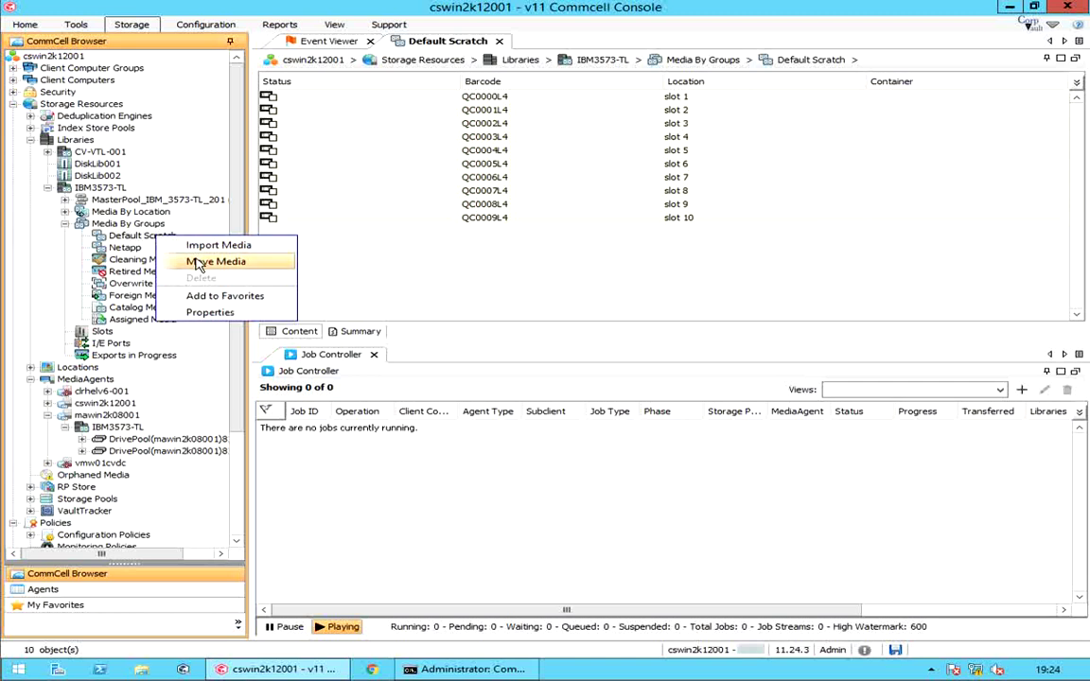
click(197, 262)
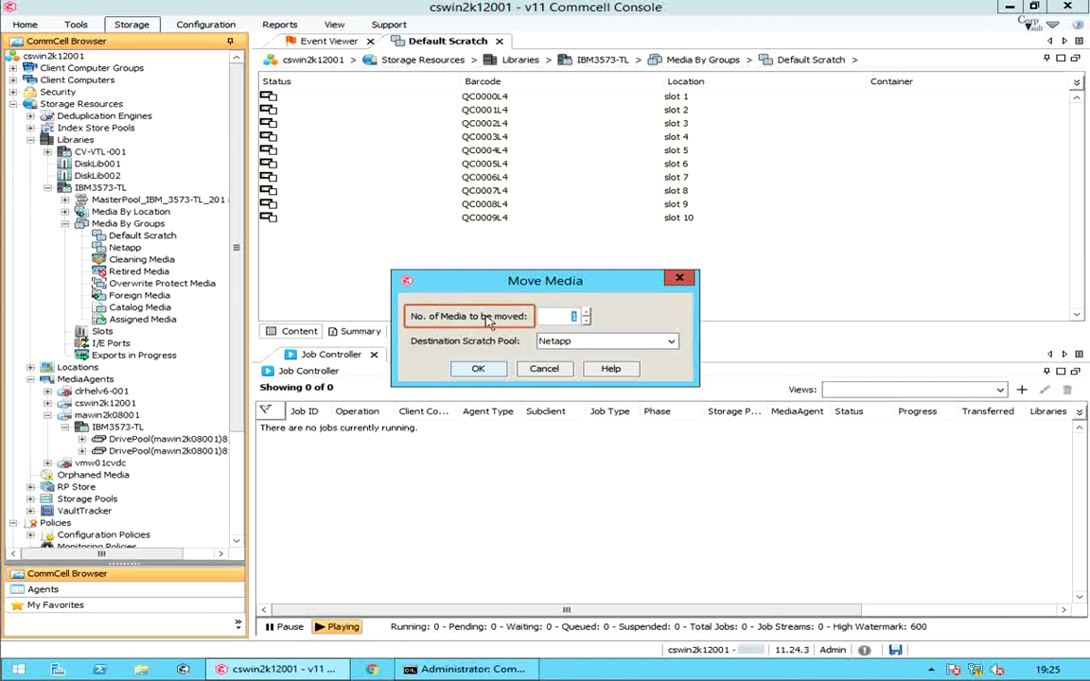
click(587, 312)
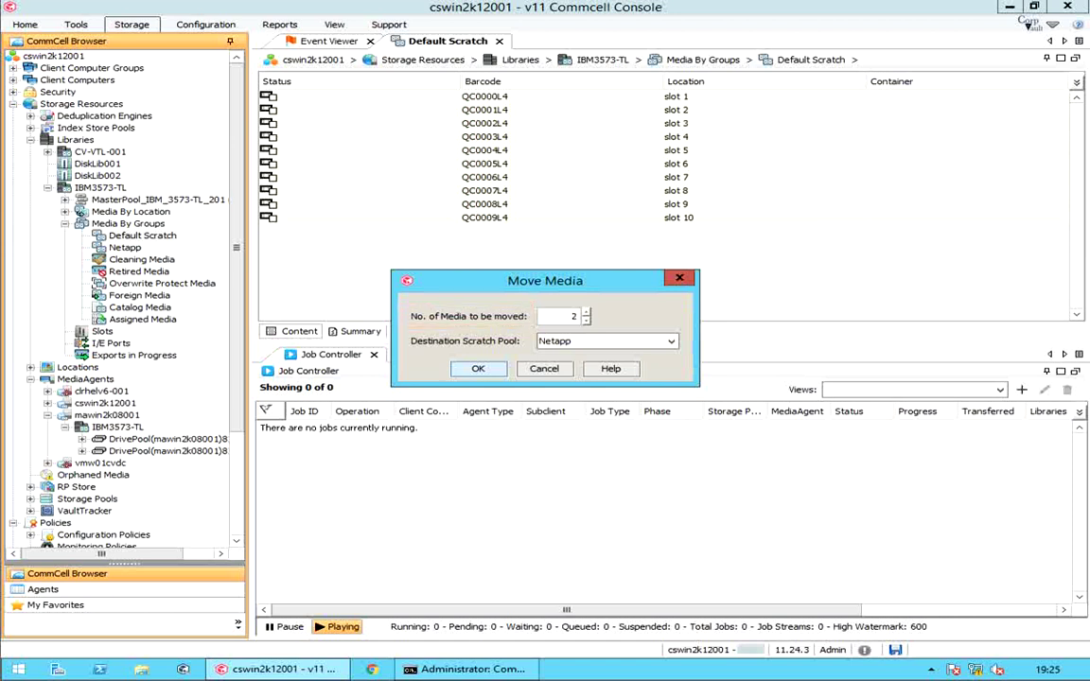
click(684, 346)
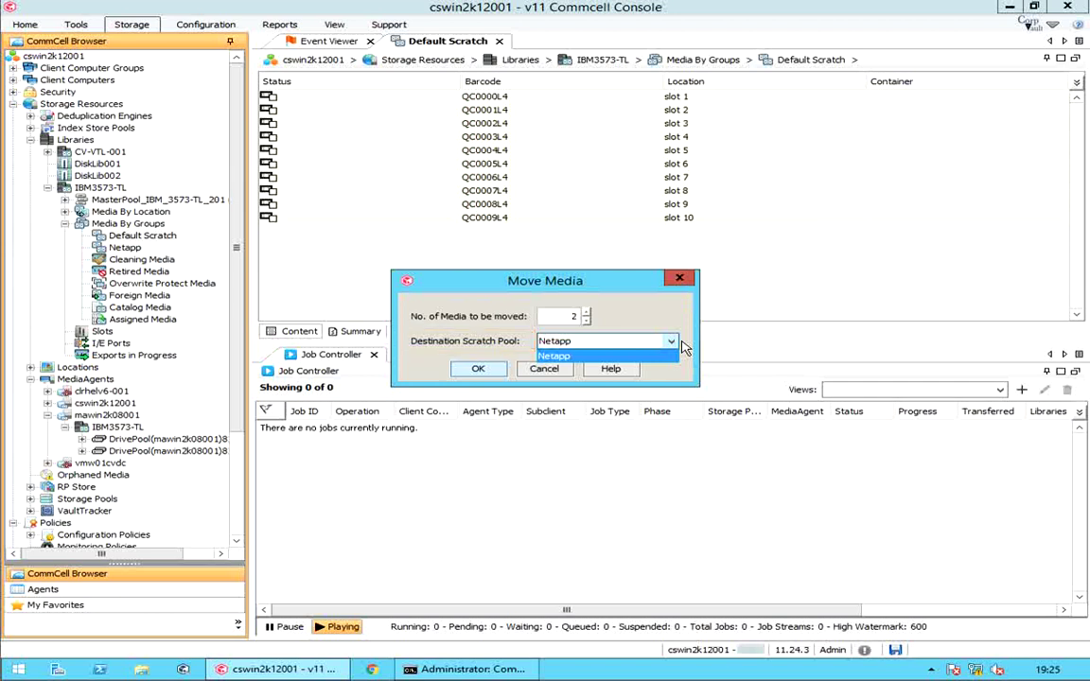
click(679, 344)
click(478, 369)
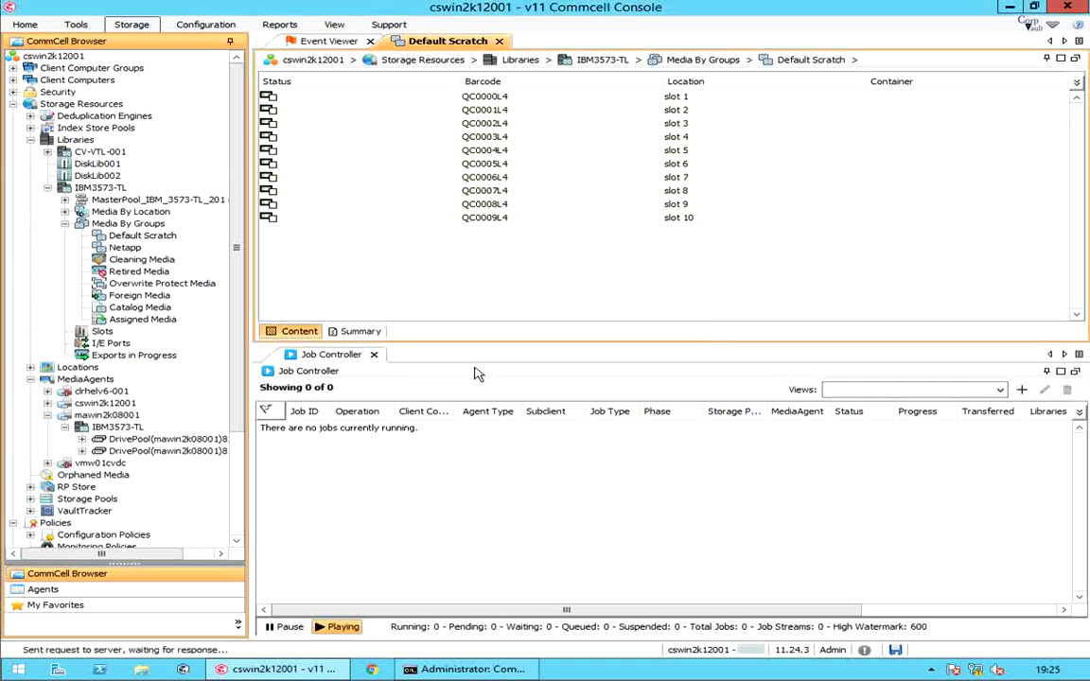
click(124, 247)
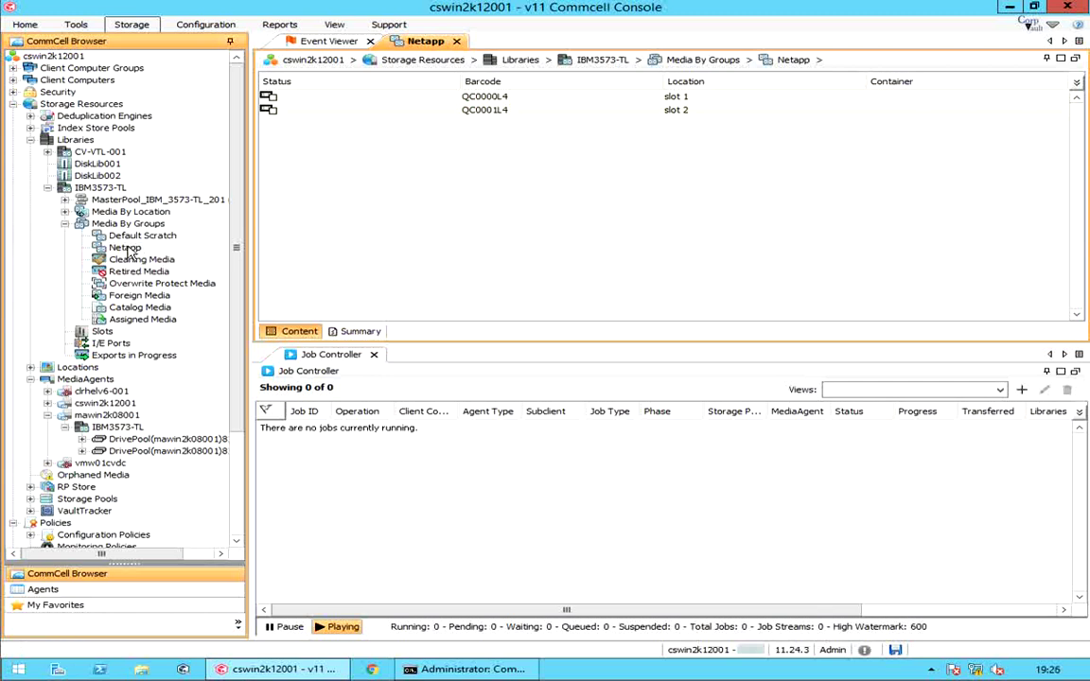
- Delete the Netapp media group from IBM3573-TL and open Default Scratch to check its media
right_click(132, 252)
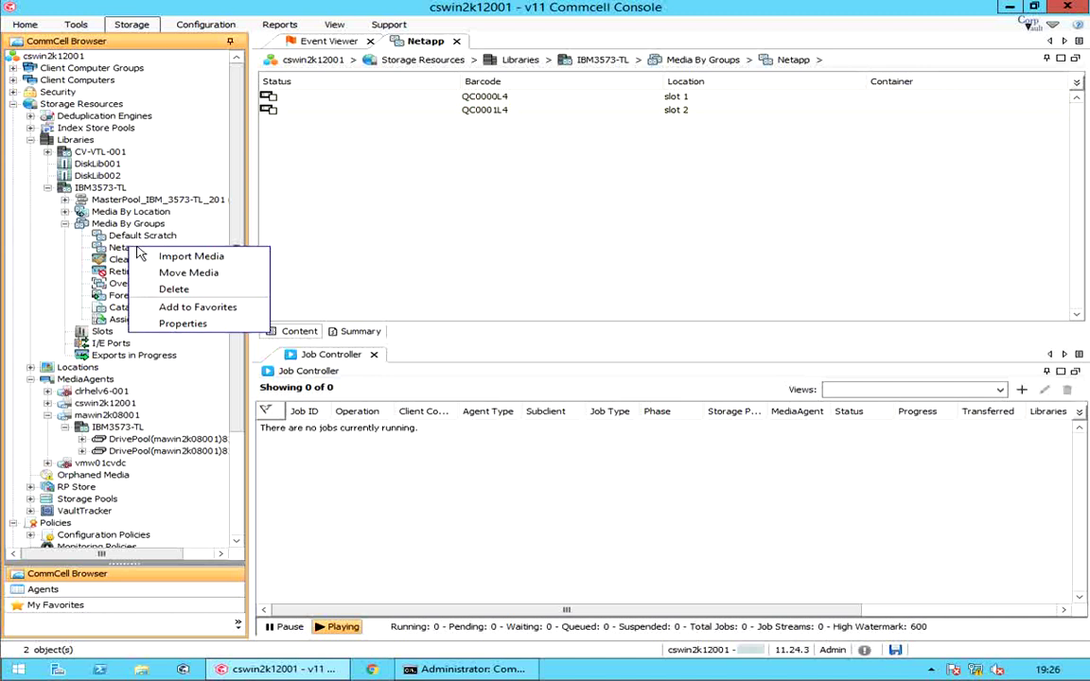
click(174, 288)
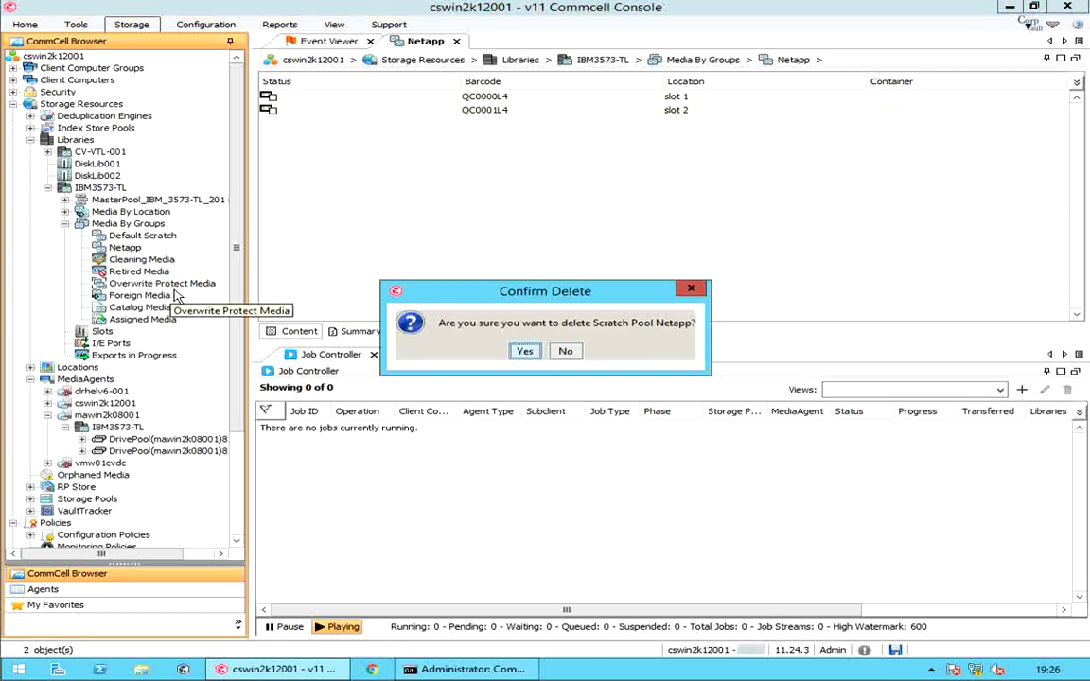
click(526, 352)
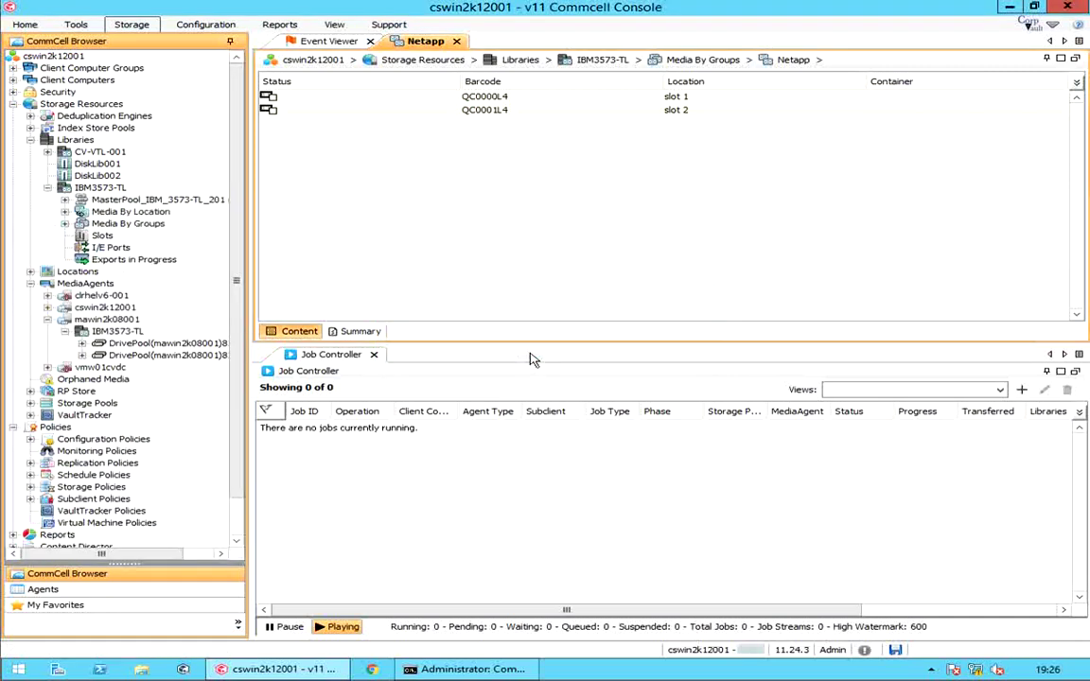
click(64, 224)
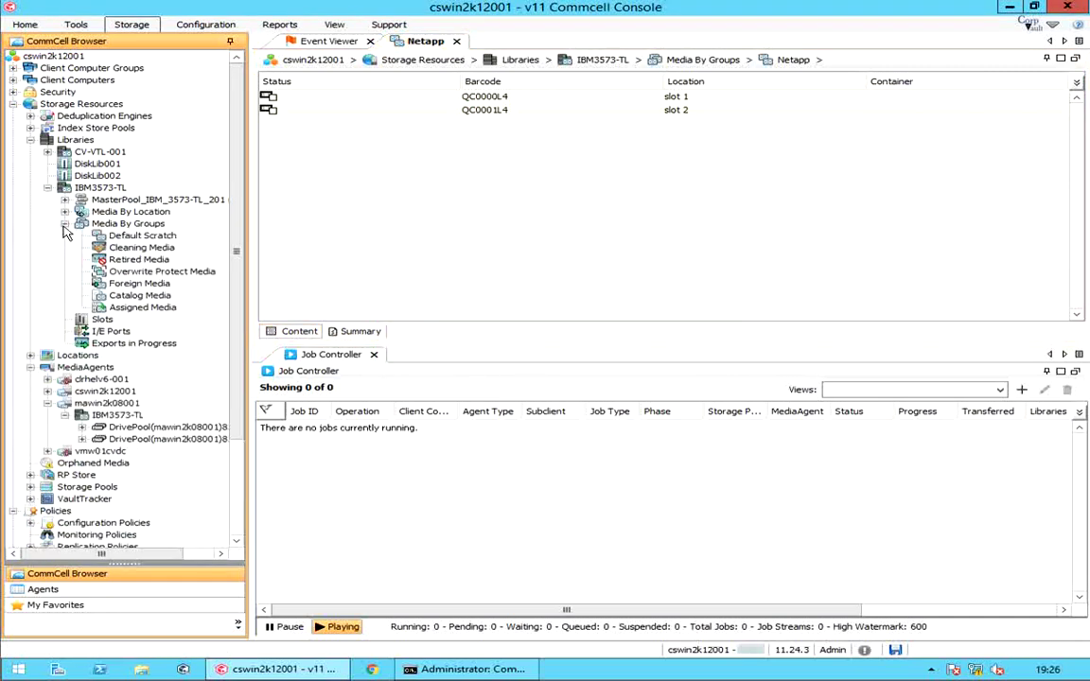
click(142, 235)
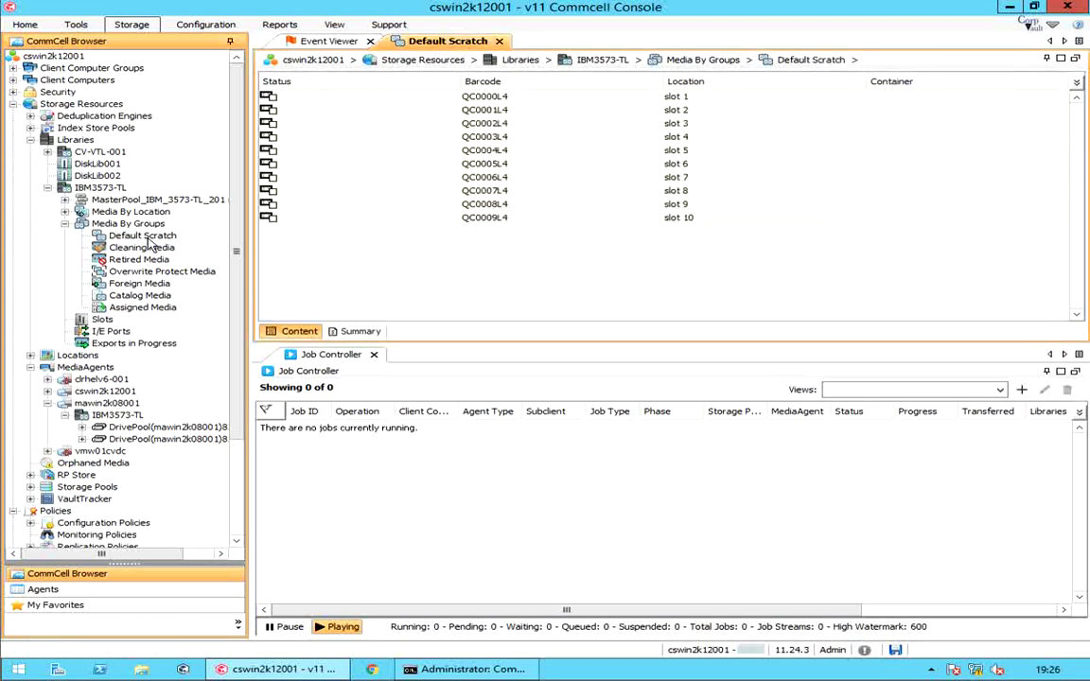